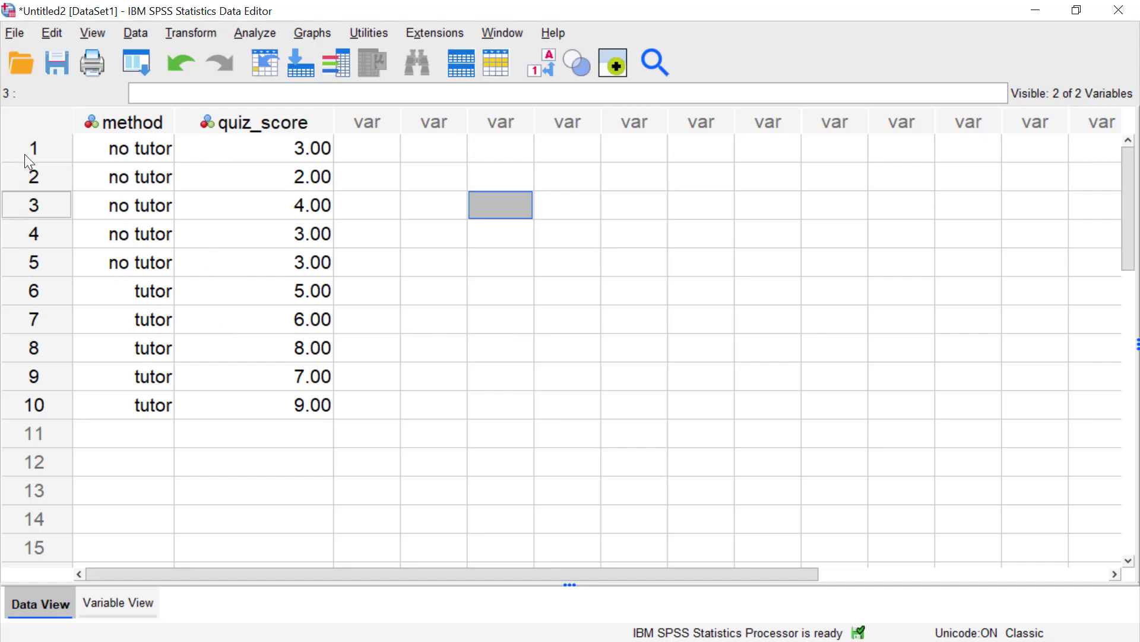
- Inspect the data by selecting all ten rows, then the quiz_score values and the method values
left_click_drag(25, 155, 7, 410)
left_click(123, 456)
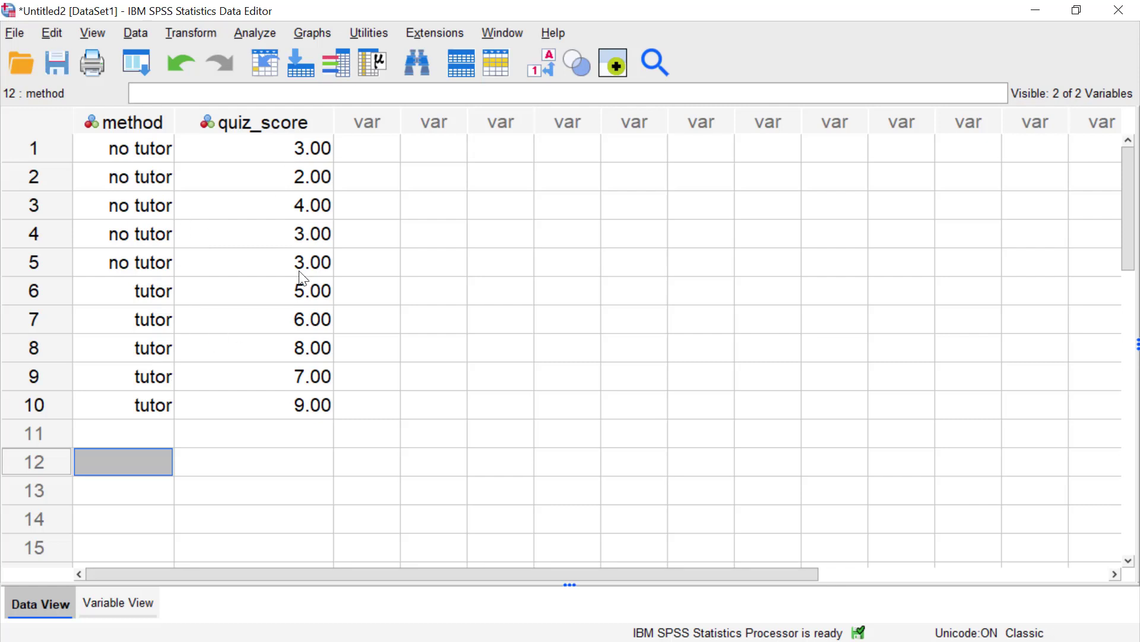
left_click_drag(316, 156, 319, 395)
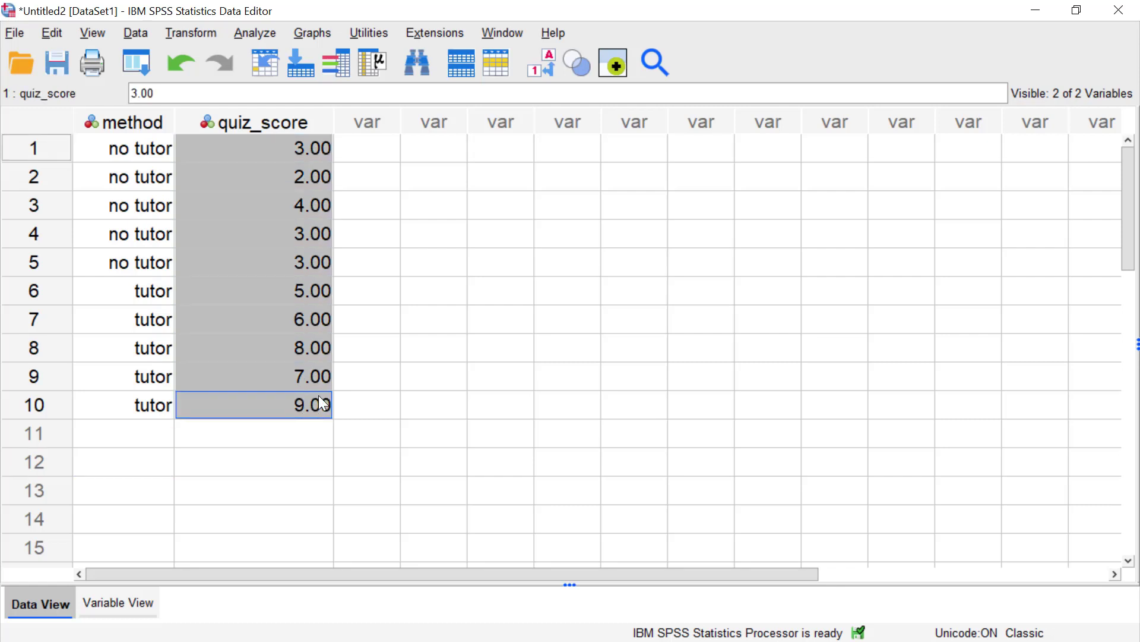
left_click(365, 317)
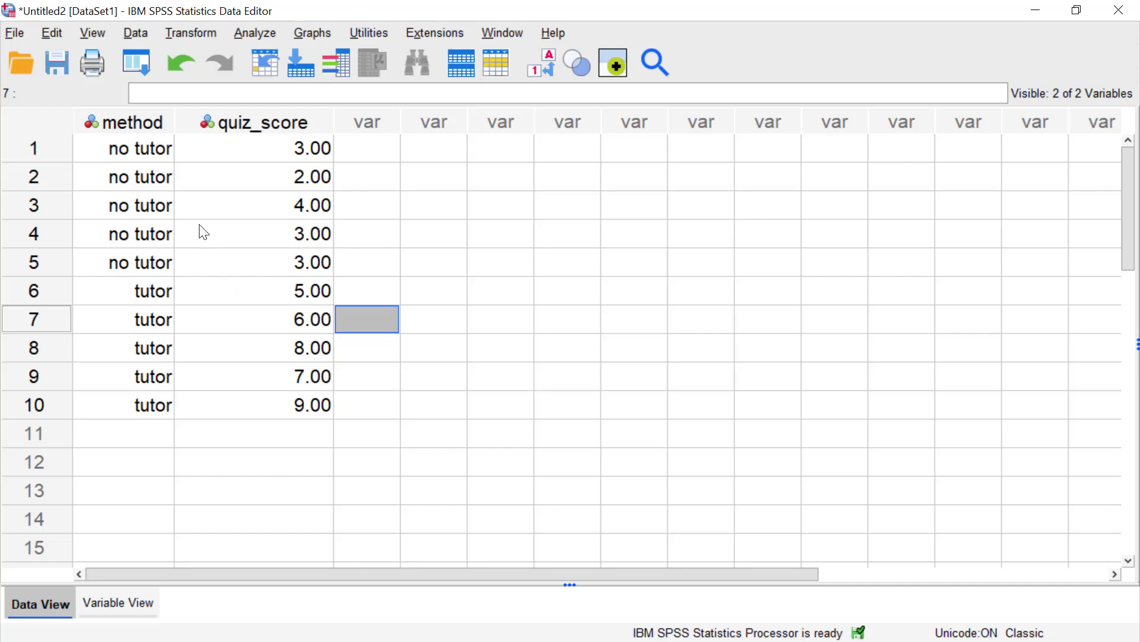
left_click_drag(147, 155, 147, 410)
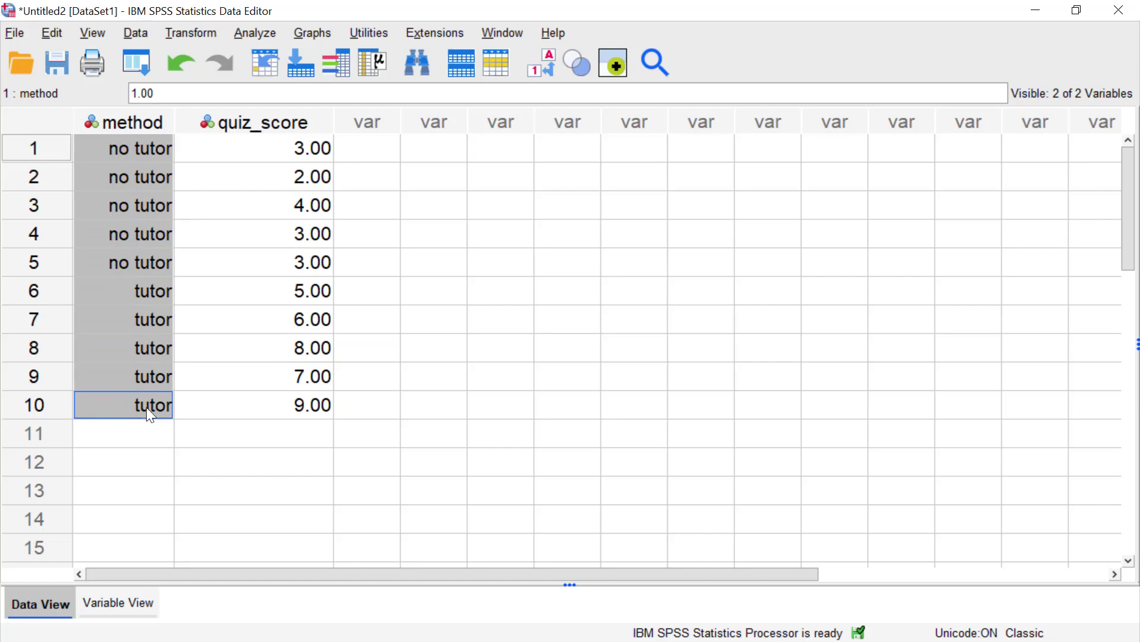
- Confirm which group labels the method codes 1.00 and 2.00 carry in the variable definitions
left_click(547, 75)
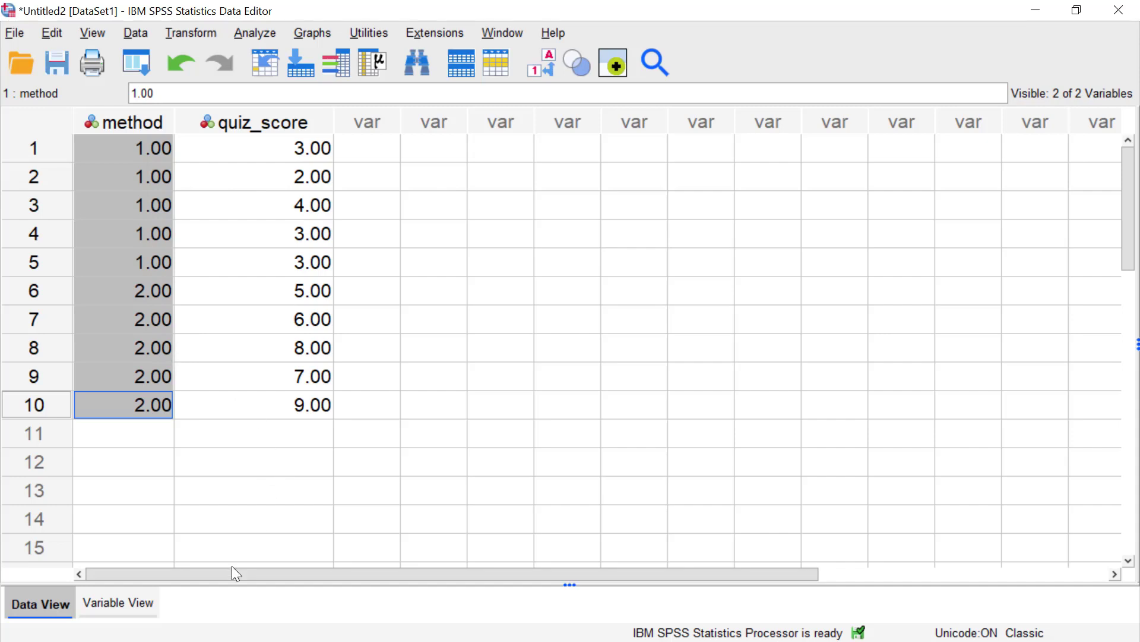
left_click(137, 602)
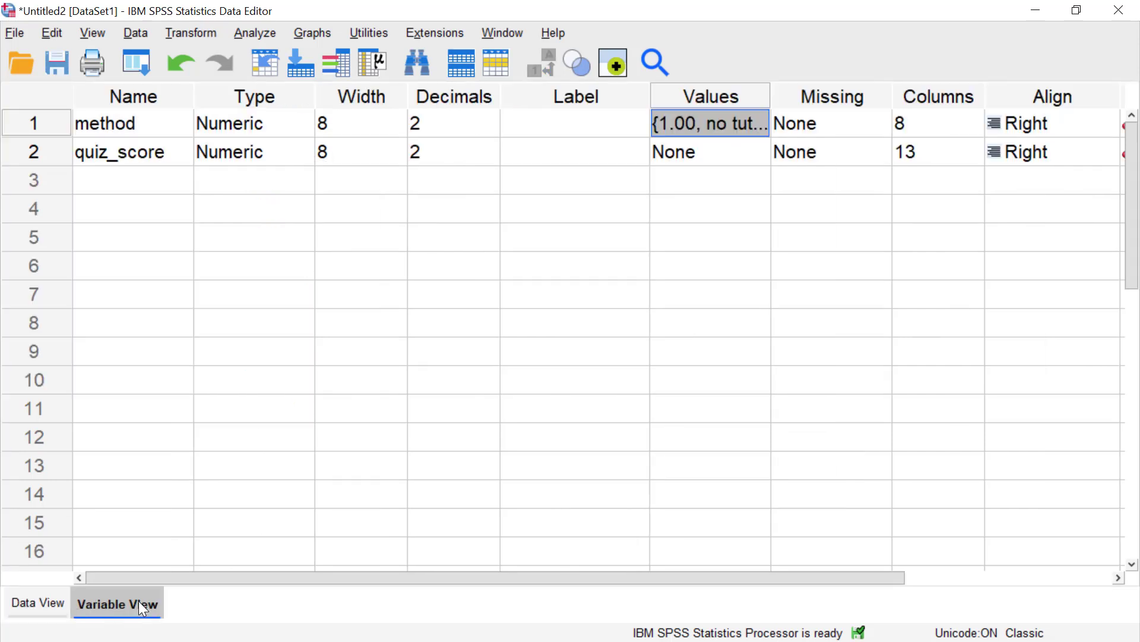
left_click(752, 122)
left_click(494, 309)
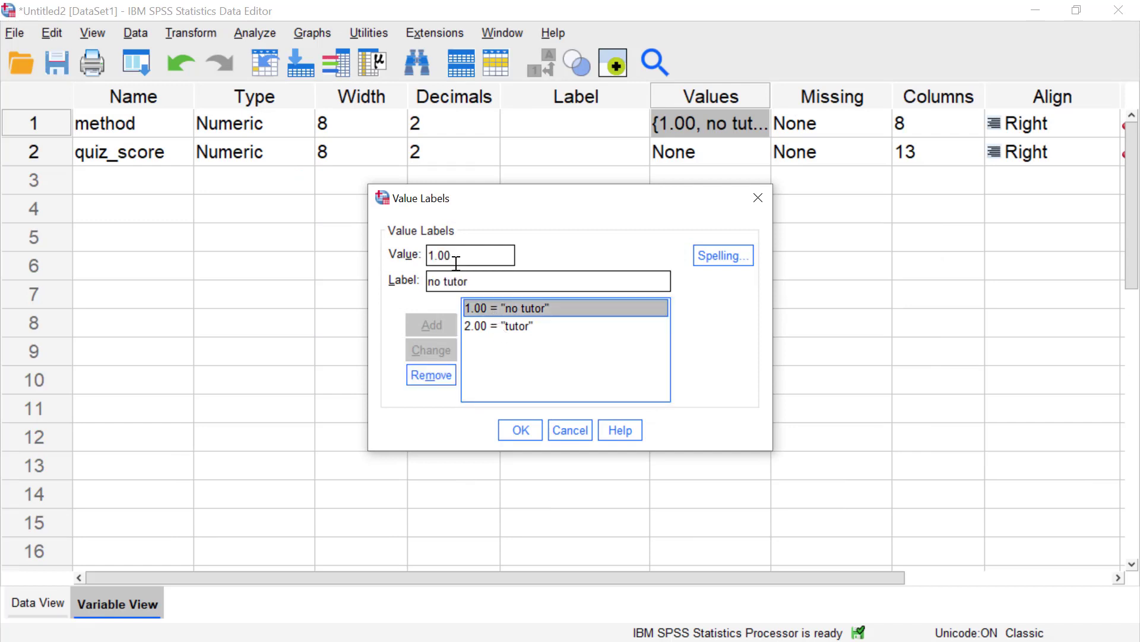
left_click(491, 325)
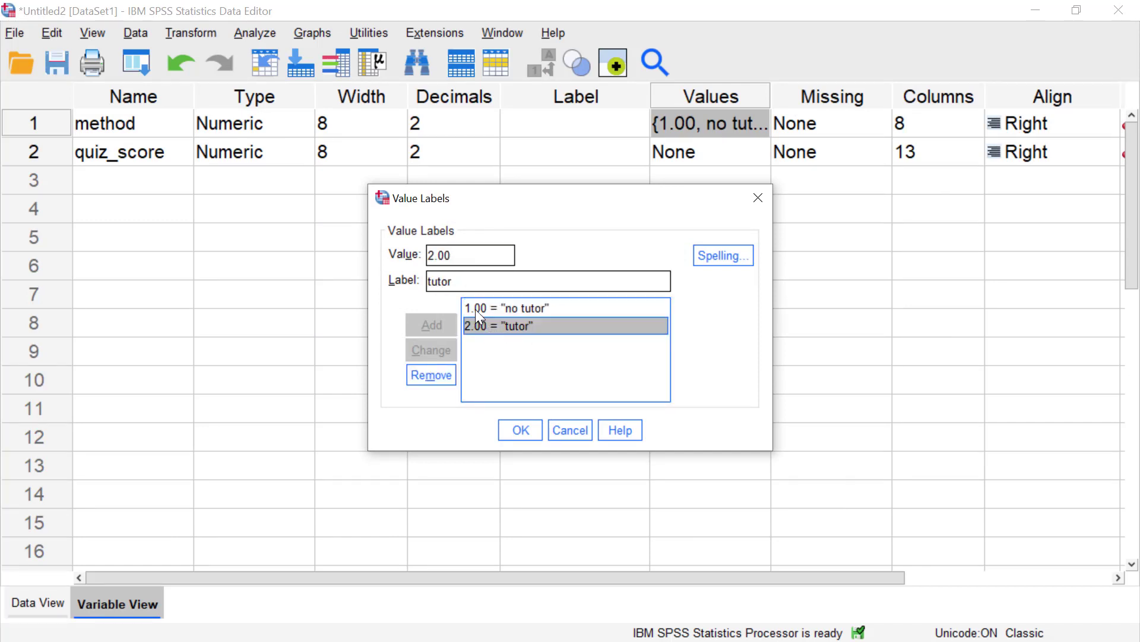
left_click(521, 430)
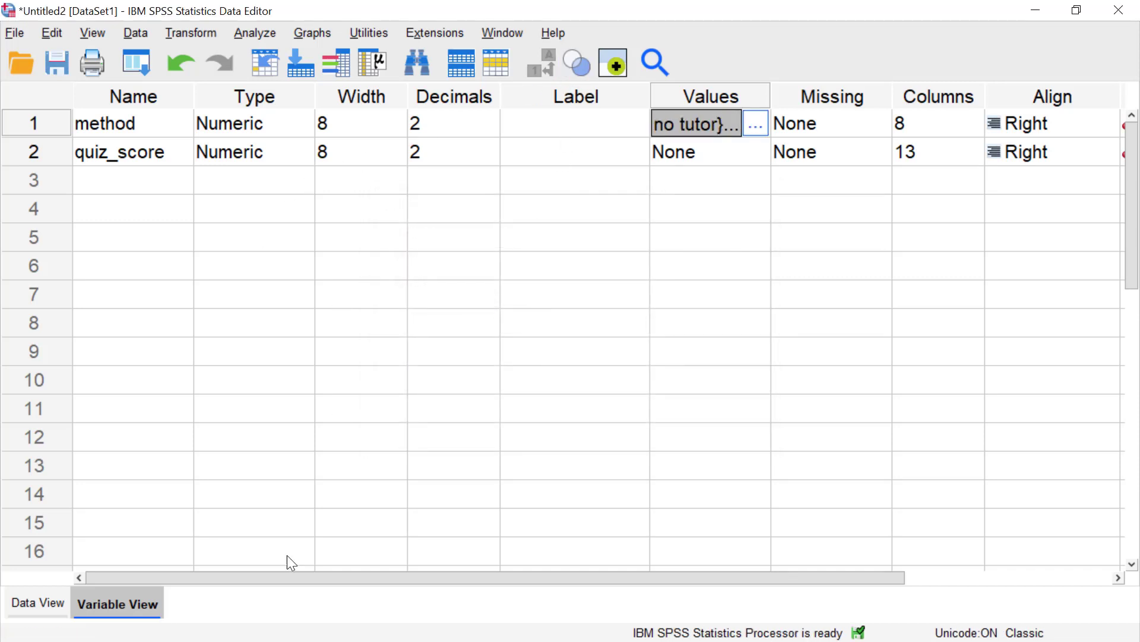
left_click(58, 611)
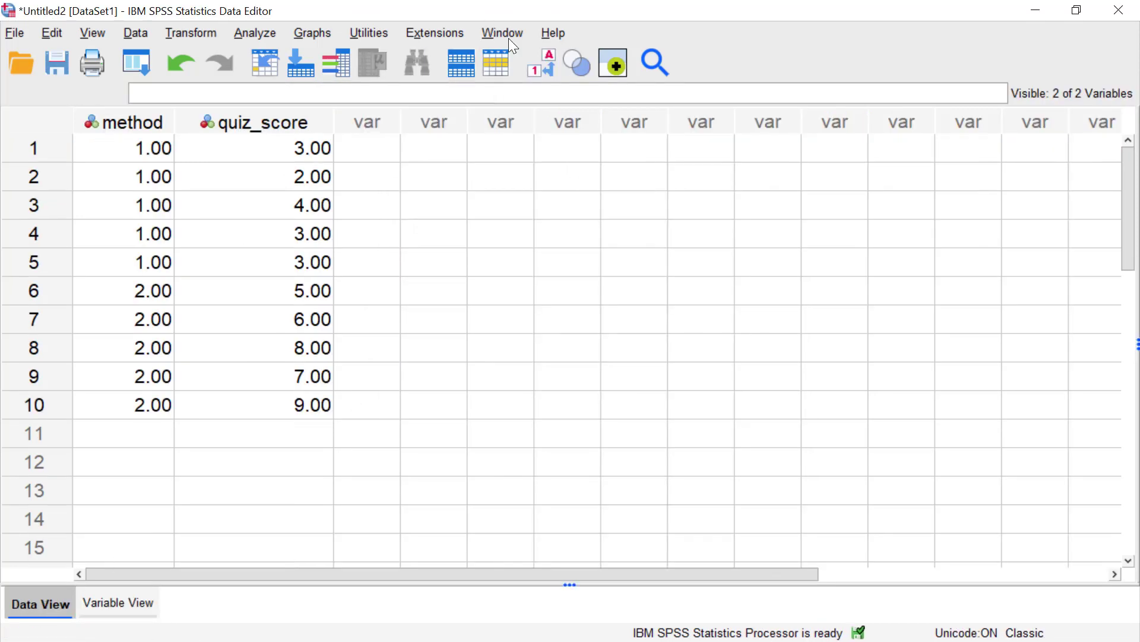
left_click(539, 65)
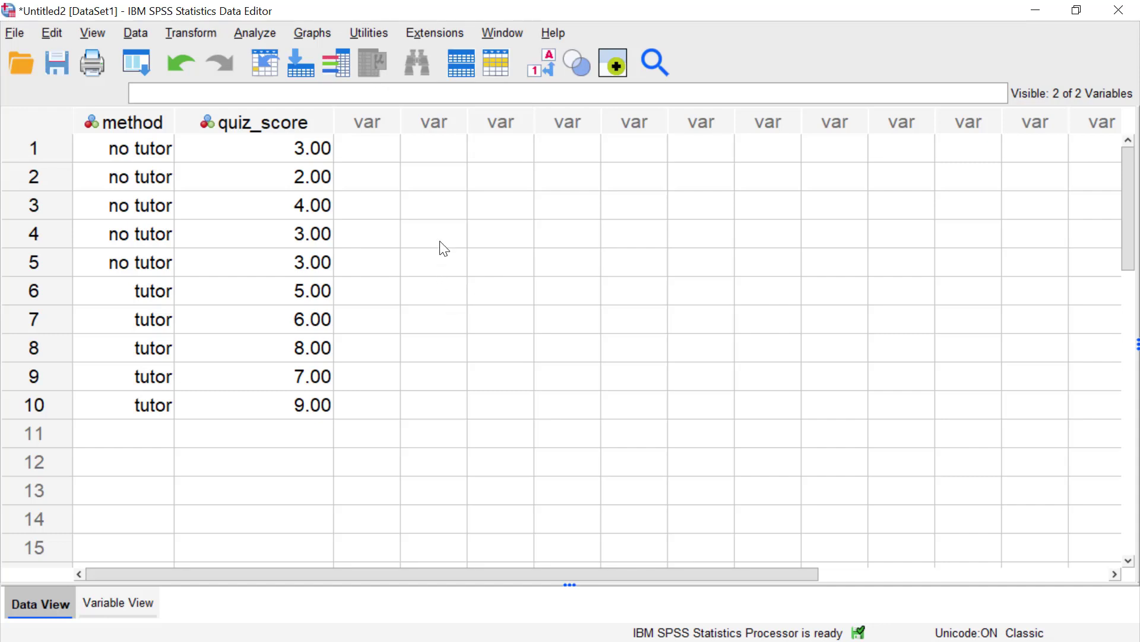
- Run an independent-samples t-test of quiz_score grouped by method (groups 1 and 2) with effect sizes
left_click(262, 35)
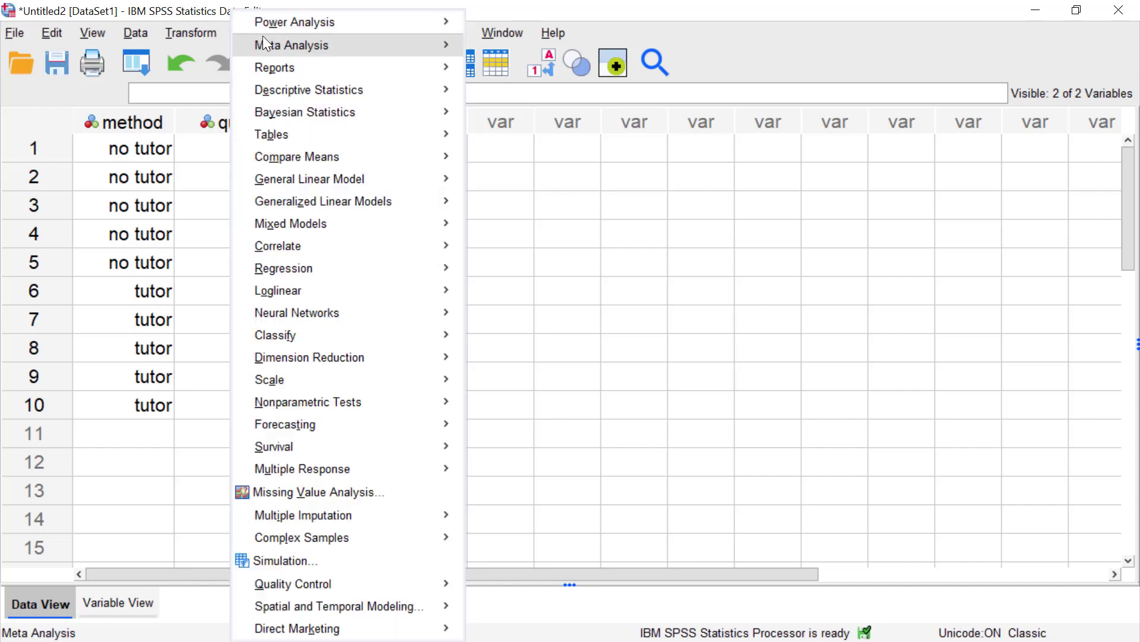
mouse_move(298, 161)
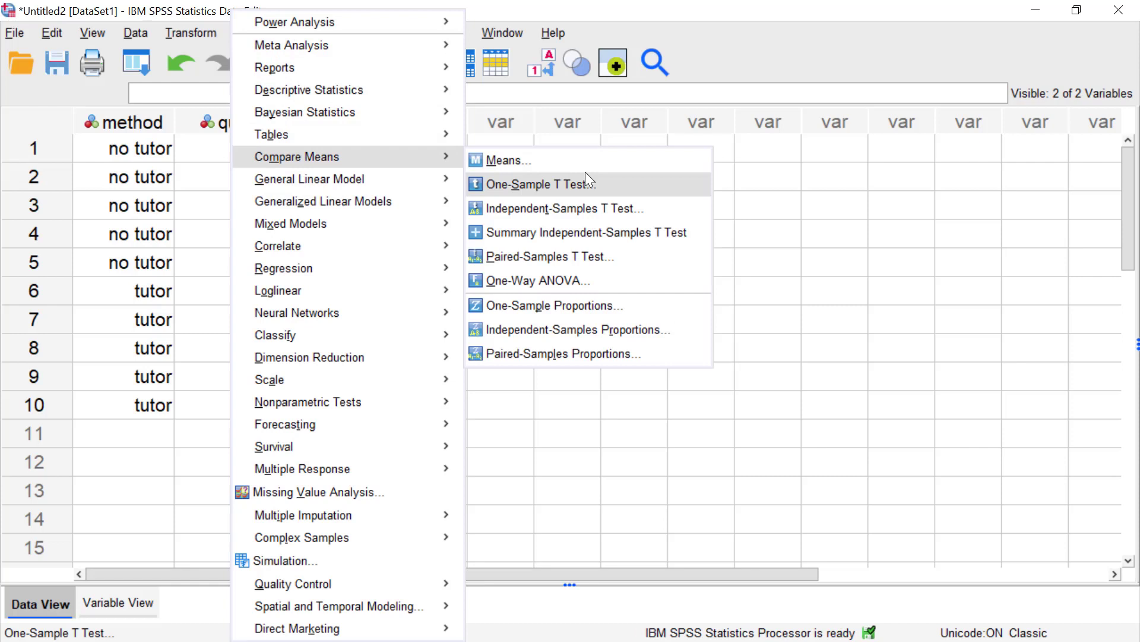
left_click(640, 209)
left_click(458, 311)
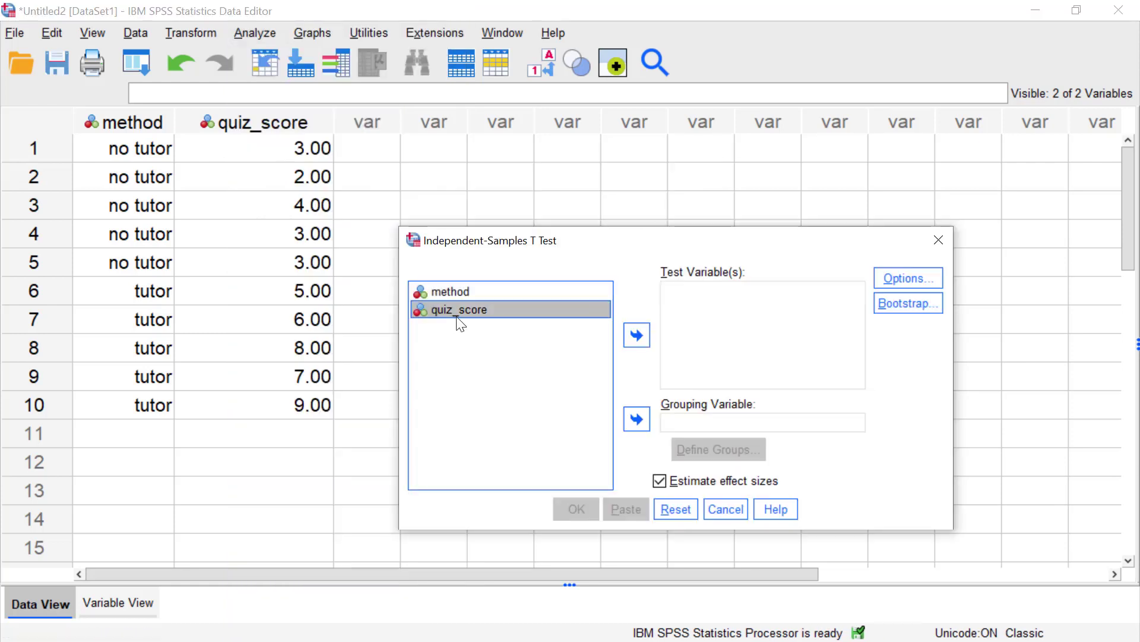
left_click(632, 338)
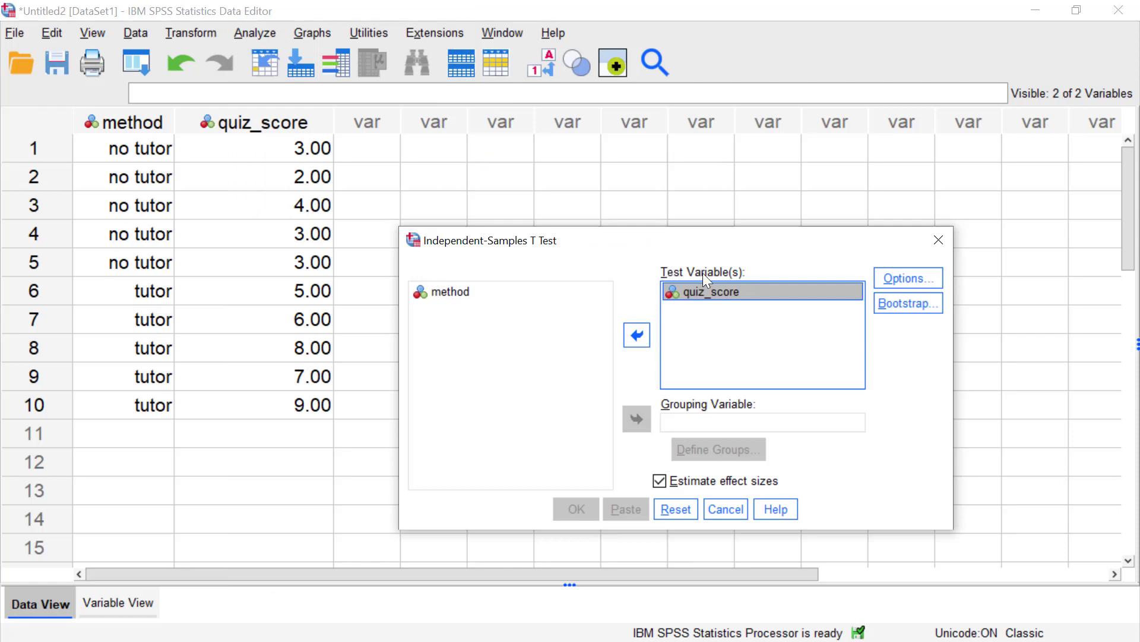
left_click(446, 292)
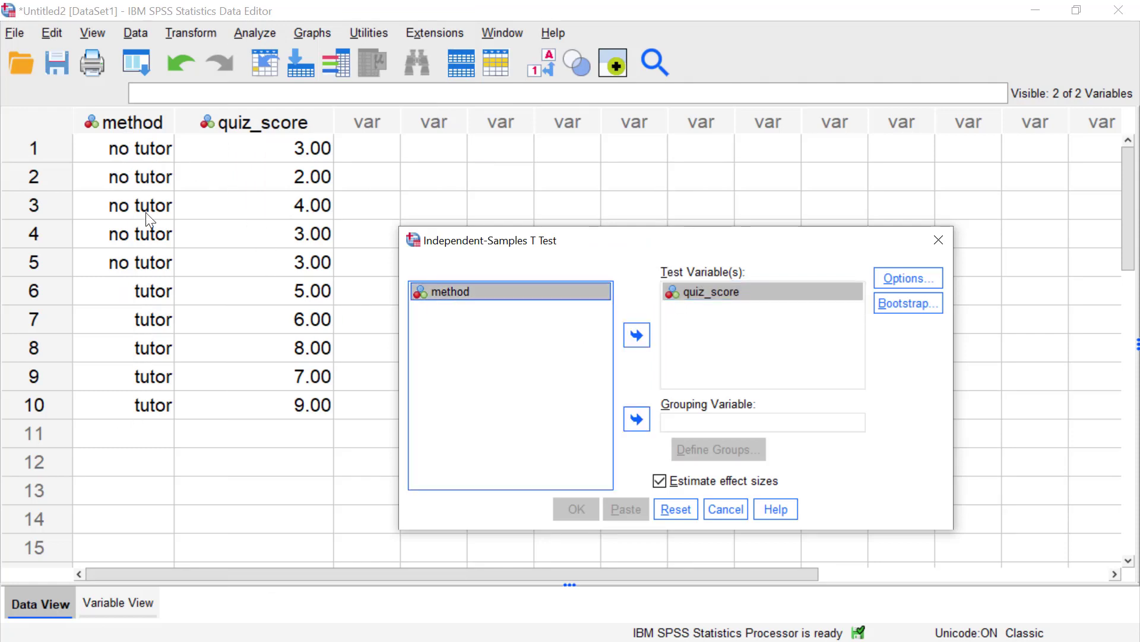
left_click(638, 421)
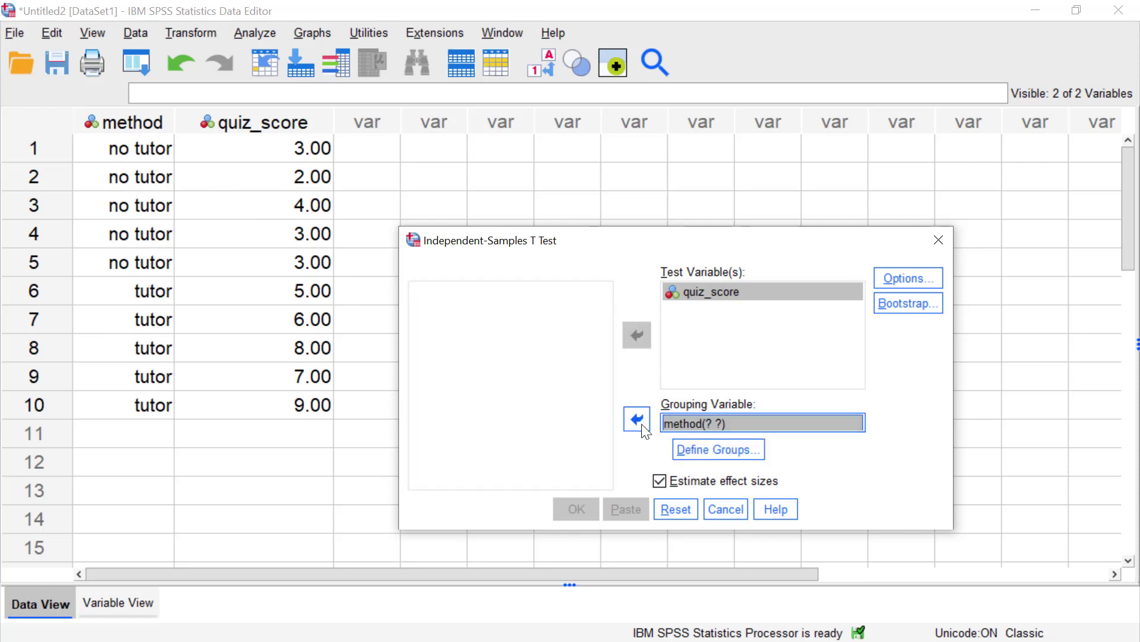
left_click(731, 458)
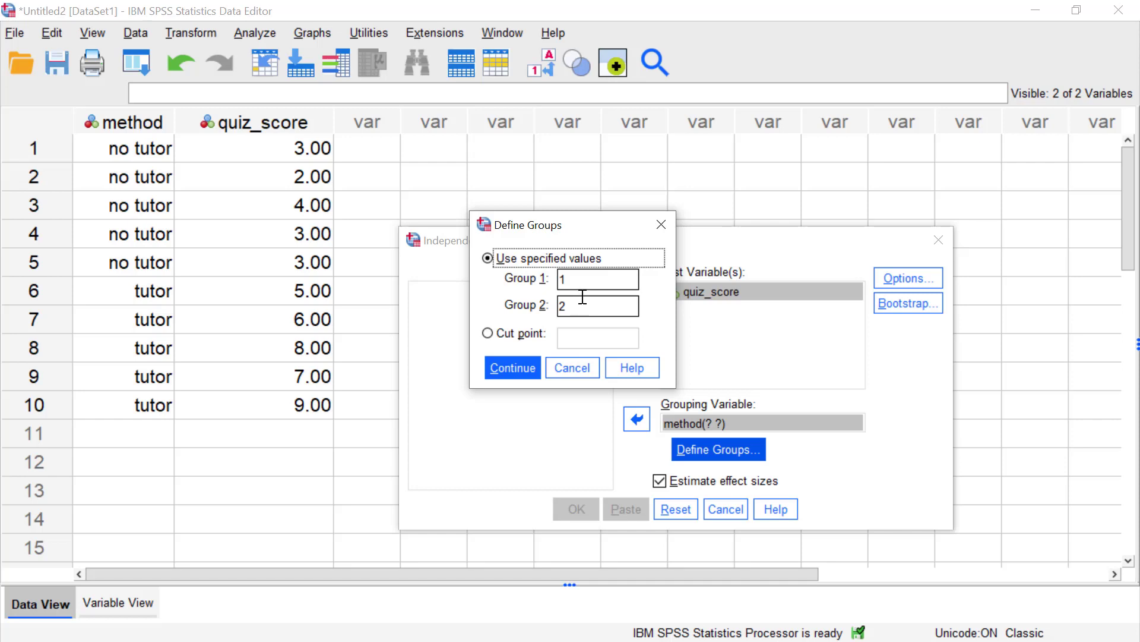
left_click(513, 368)
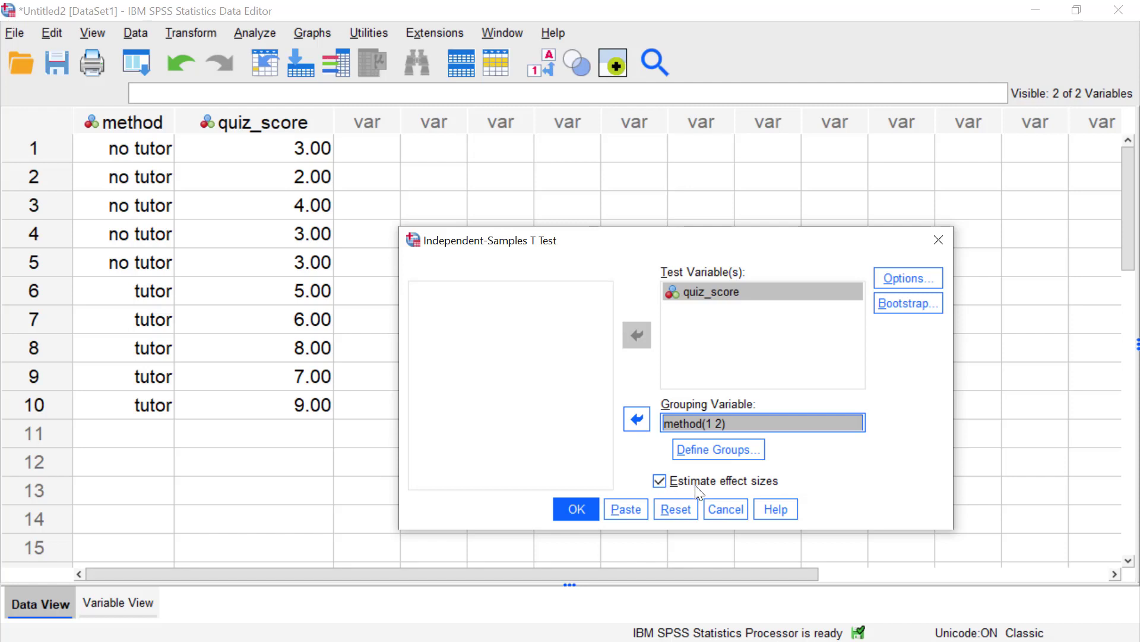
left_click(577, 509)
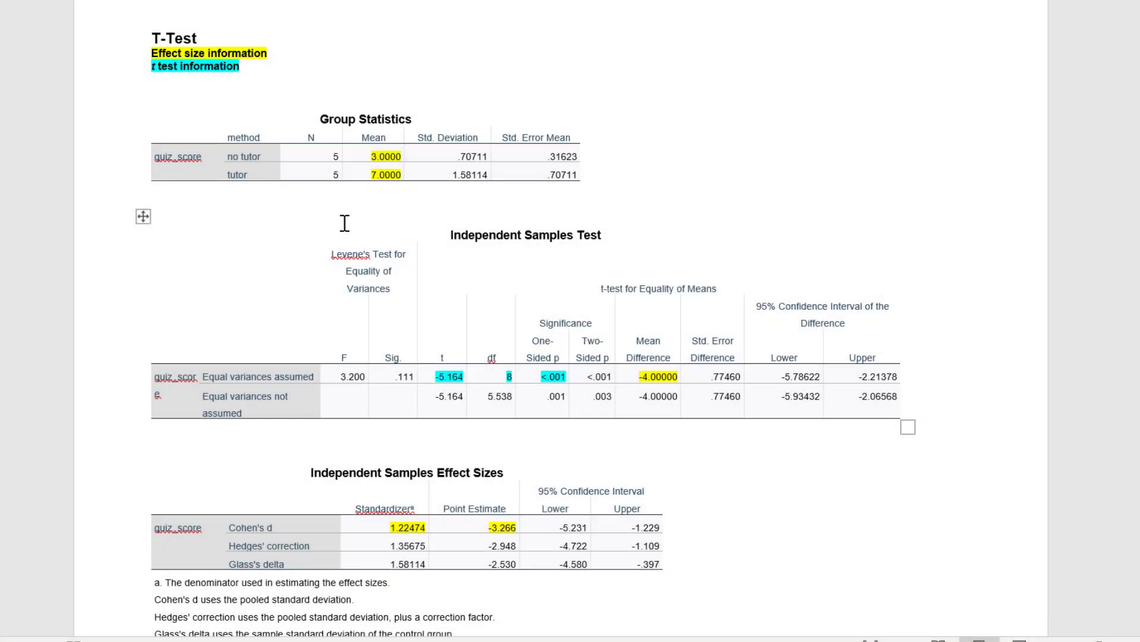
scroll(344, 223, "down", 1)
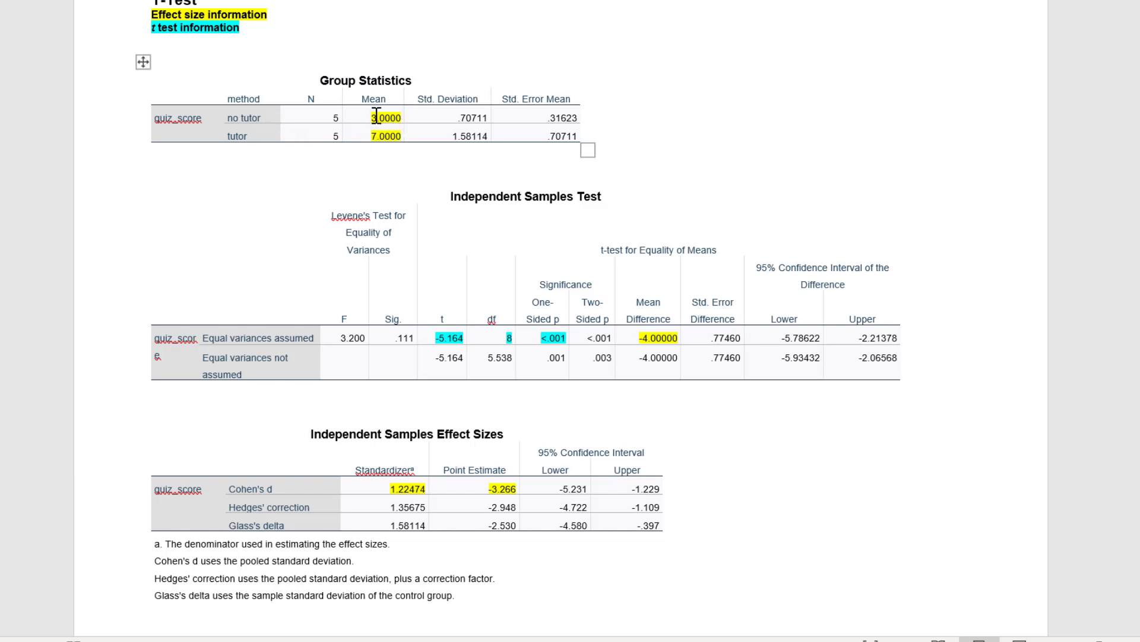
left_click_drag(371, 118, 427, 119)
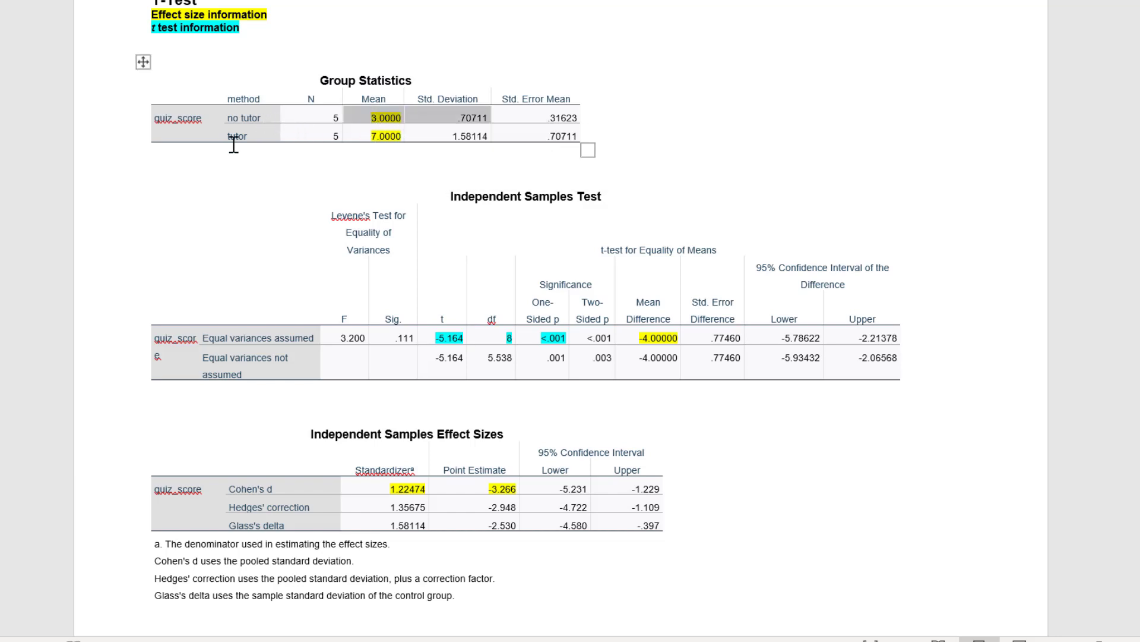
left_click(373, 164)
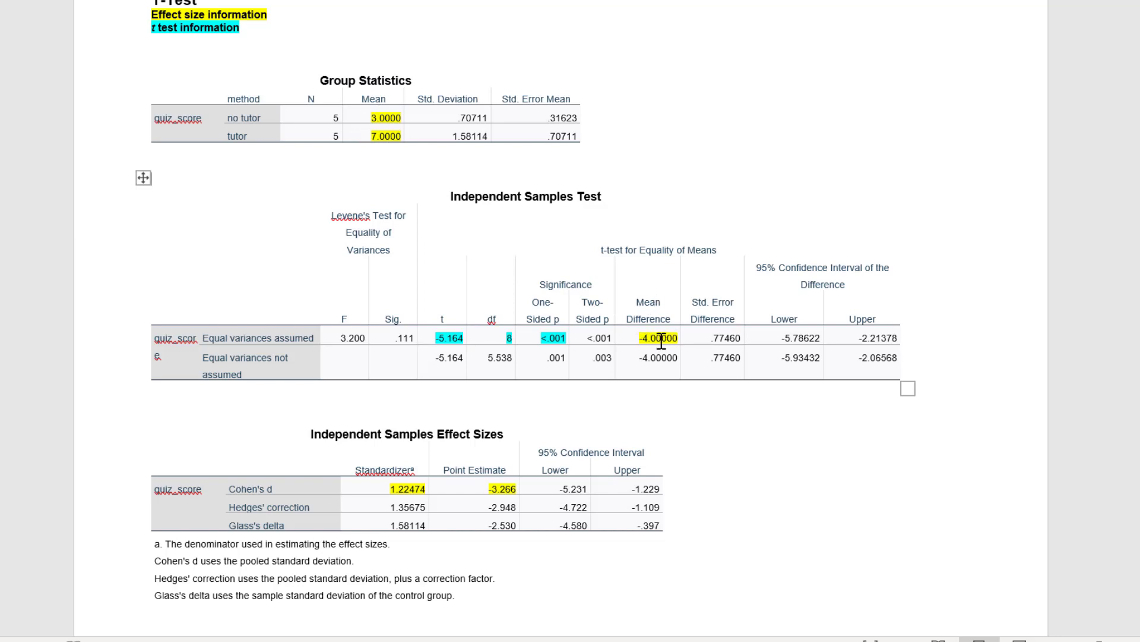
scroll(606, 572, "down", 2)
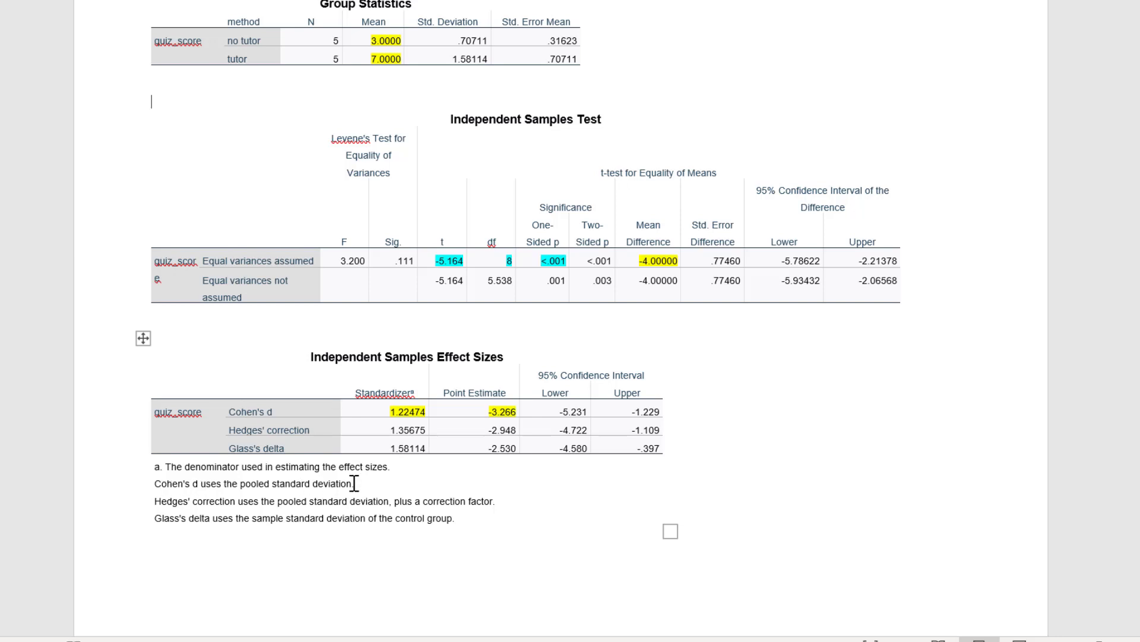
double_click(391, 410)
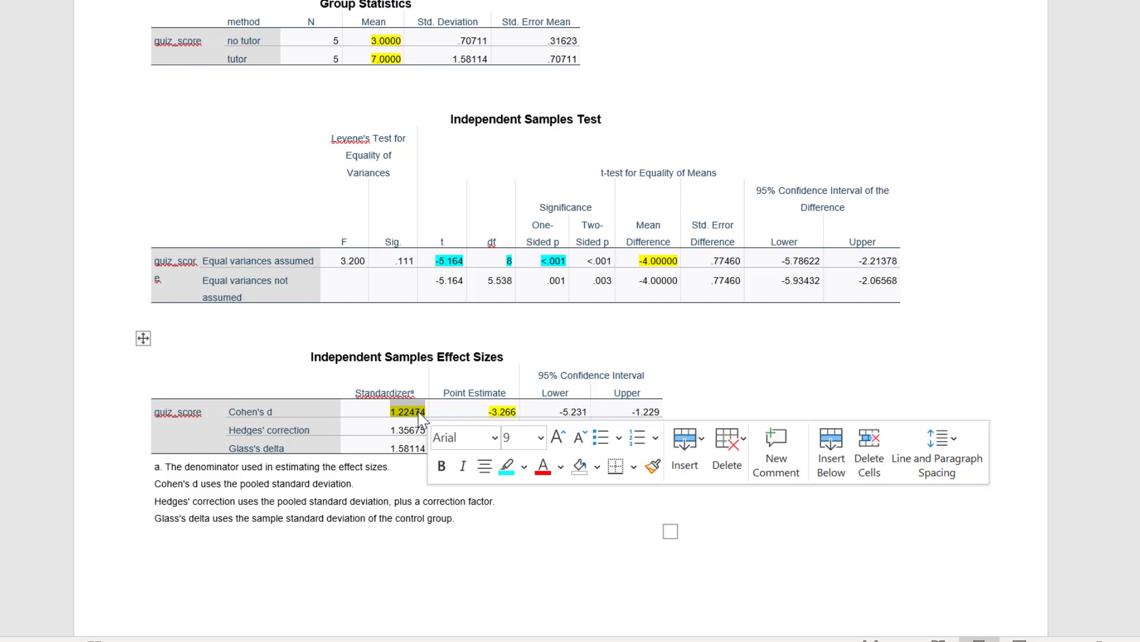
left_click(421, 411)
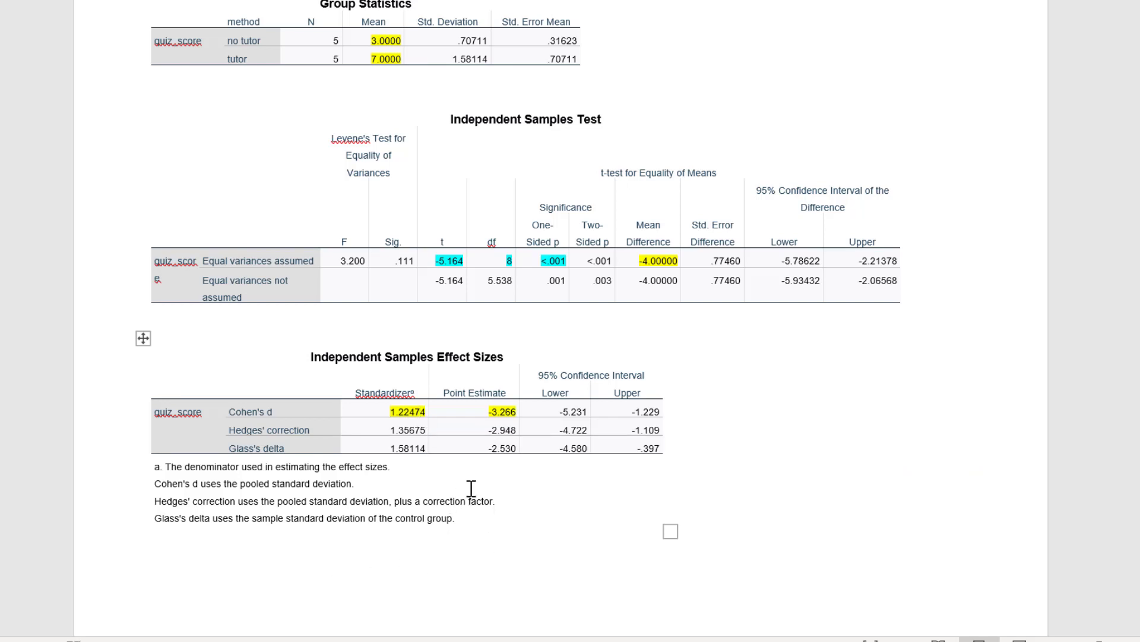
left_click_drag(489, 412, 515, 411)
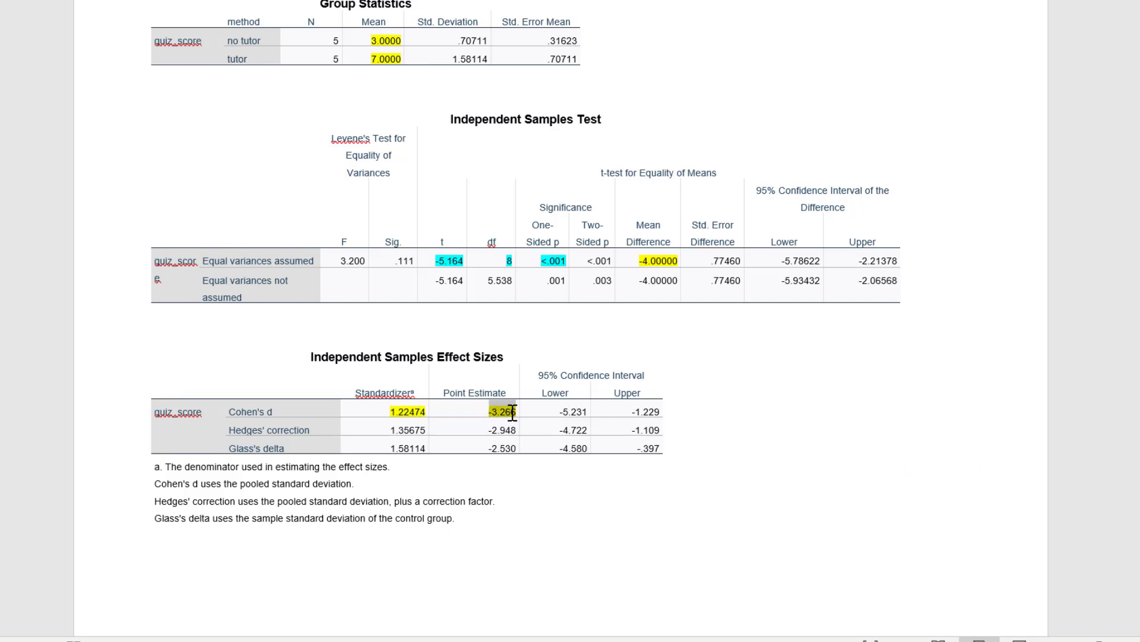
left_click(510, 527)
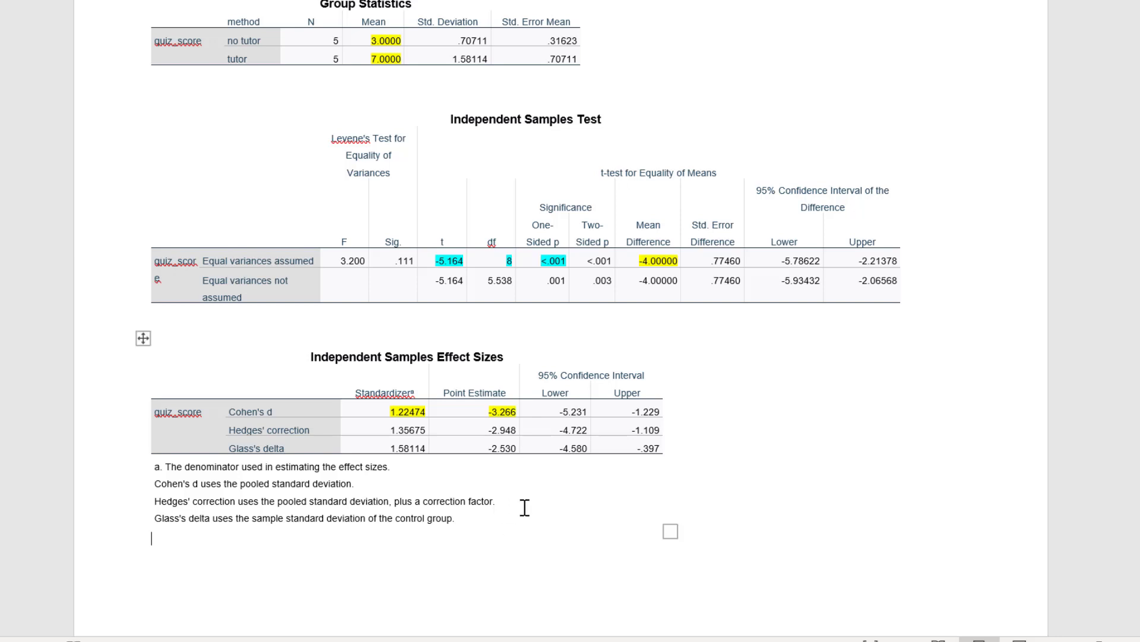
scroll(524, 506, "down", 5)
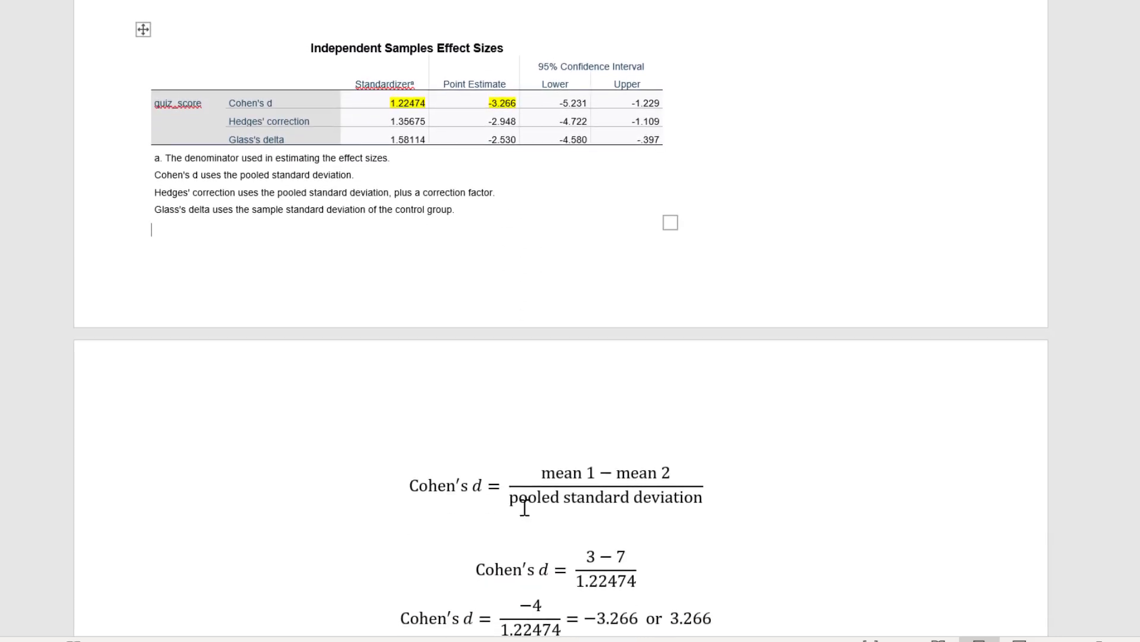
scroll(524, 507, "up", 1)
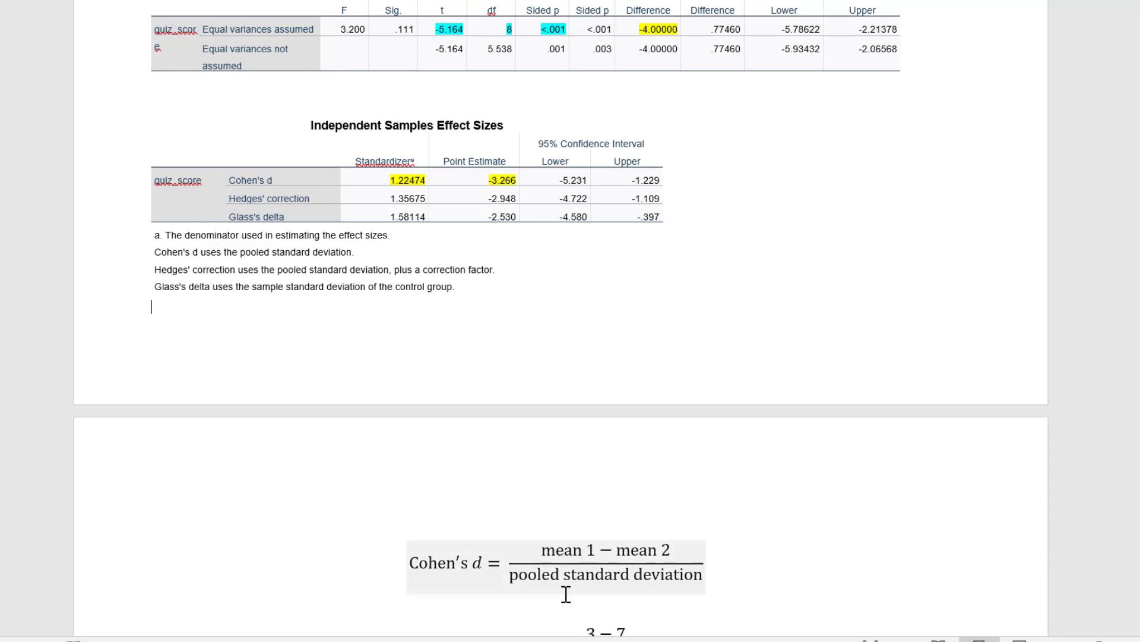
scroll(705, 414, "up", 5)
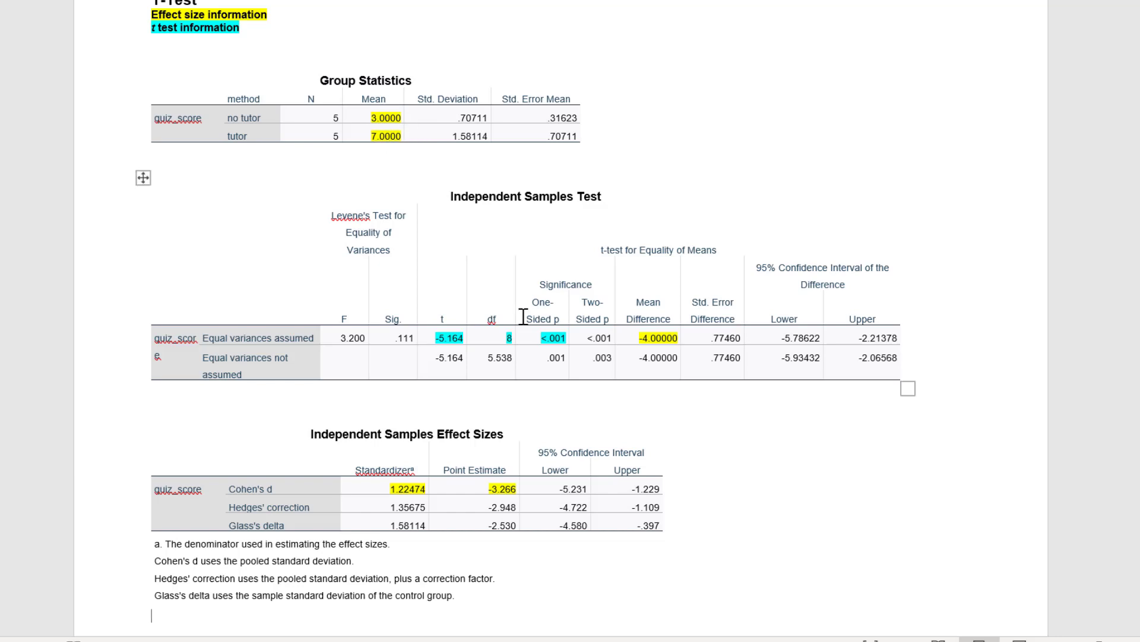
scroll(556, 416, "down", 4)
scroll(553, 389, "down", 3)
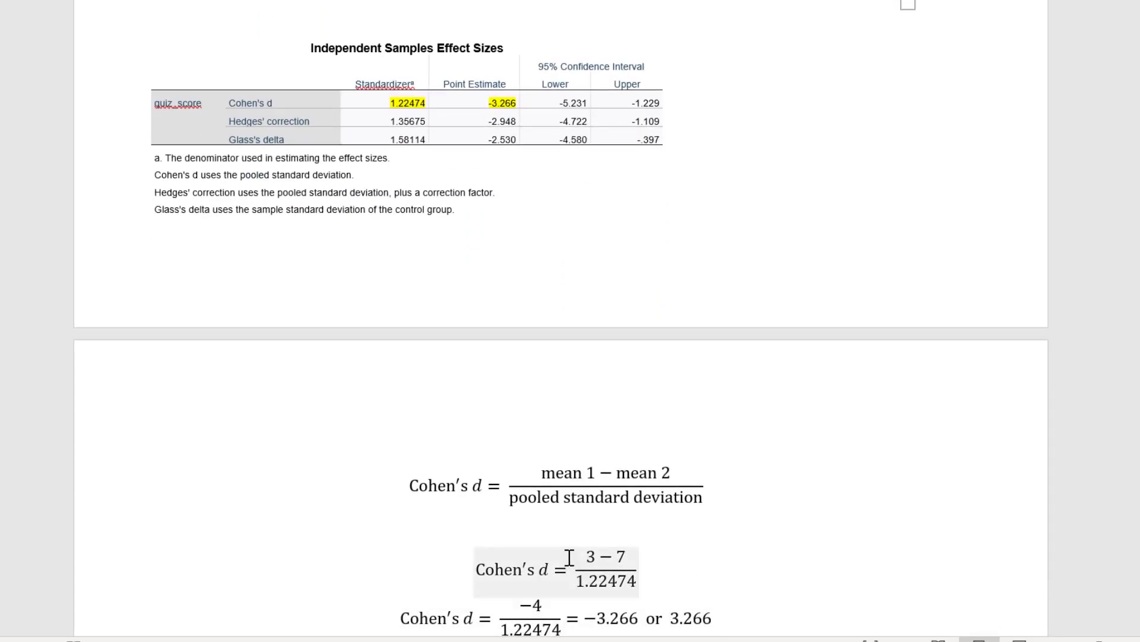
scroll(644, 516, "up", 2)
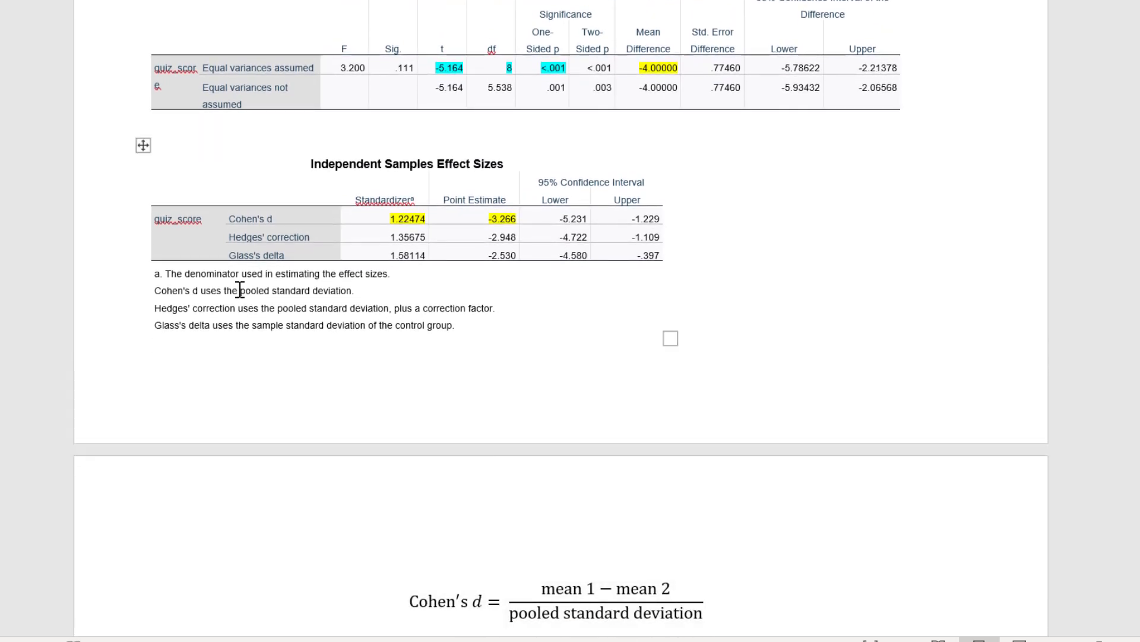
left_click_drag(240, 290, 333, 293)
left_click(266, 297)
left_click_drag(388, 218, 420, 217)
left_click(551, 341)
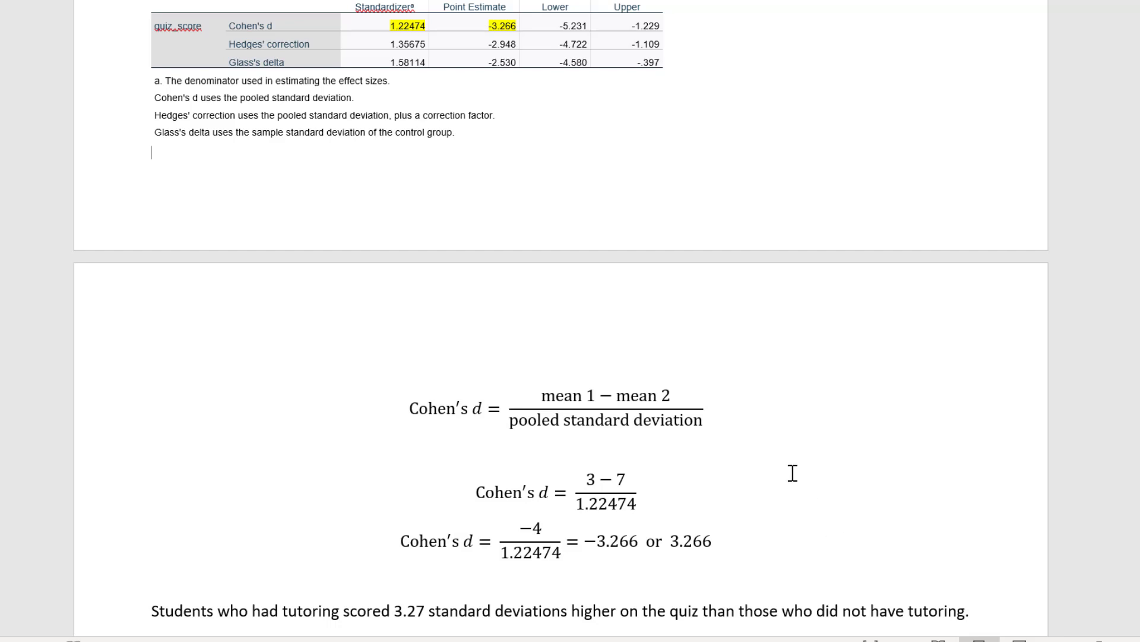
scroll(793, 472, "up", 8)
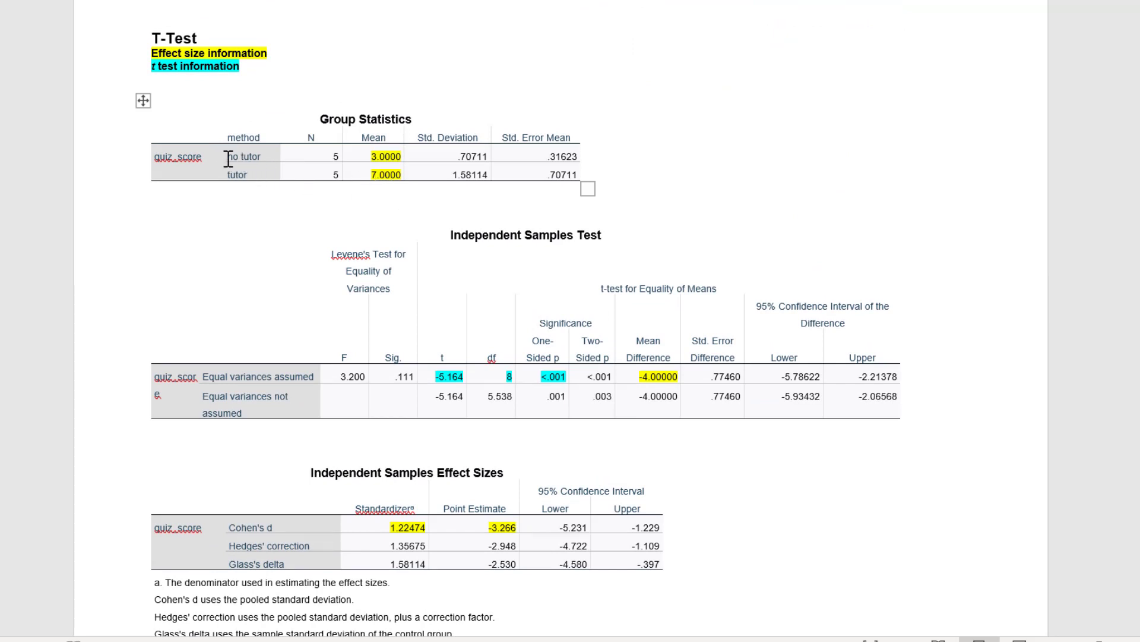
scroll(514, 255, "down", 7)
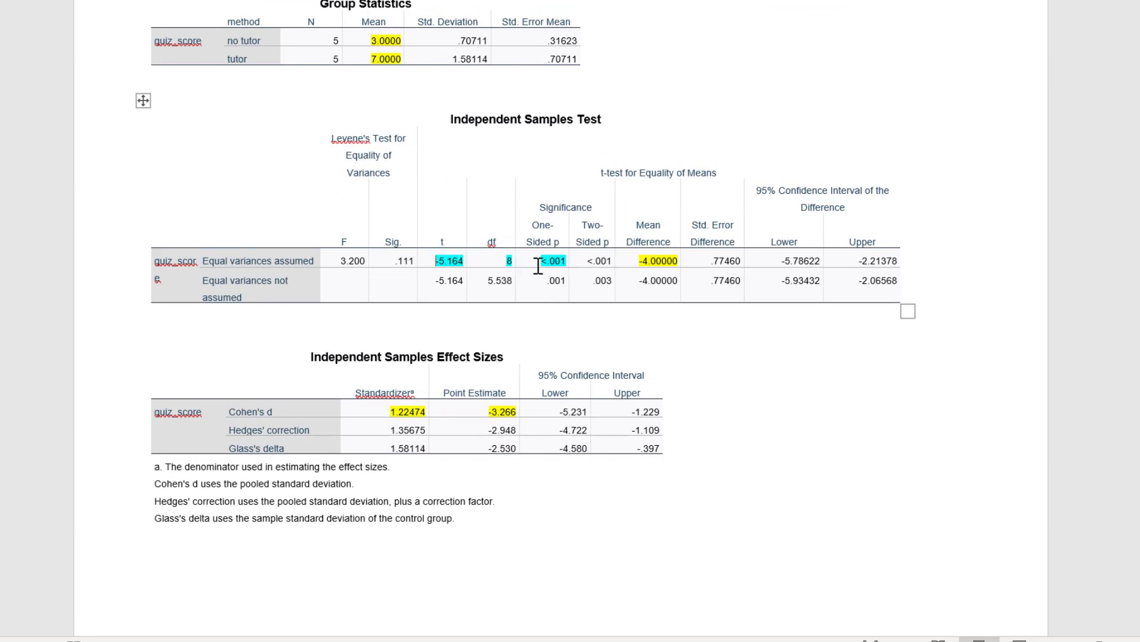
- Move the cyan highlight from the one-sided p <.001 to the two-sided p <.001 value
left_click_drag(541, 260, 568, 260)
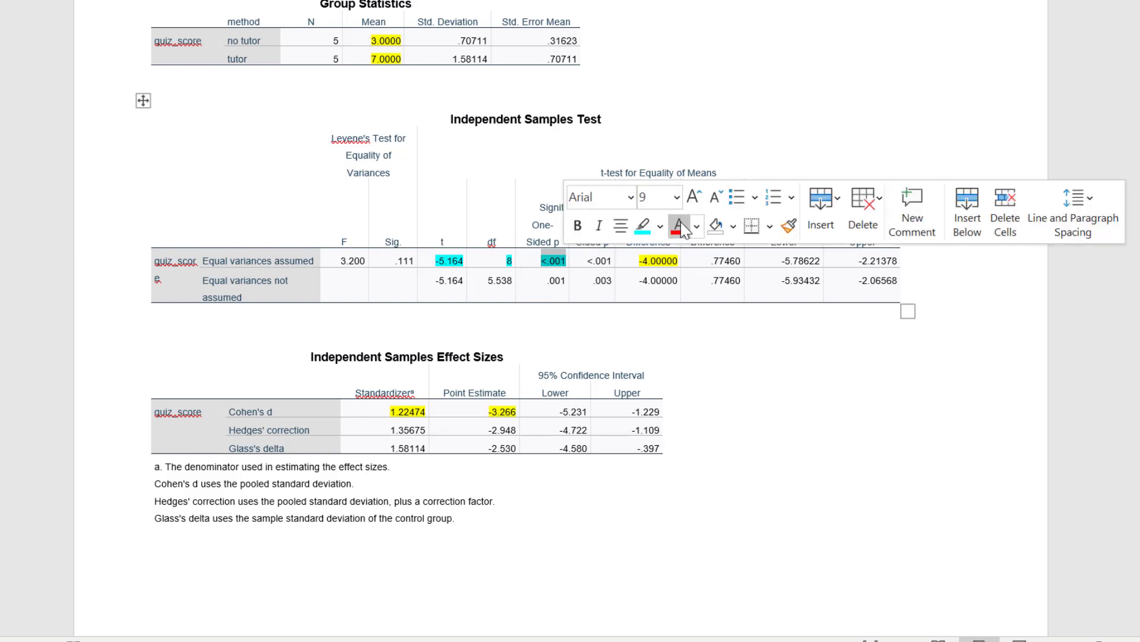
left_click(643, 225)
left_click_drag(588, 260, 612, 260)
left_click(693, 224)
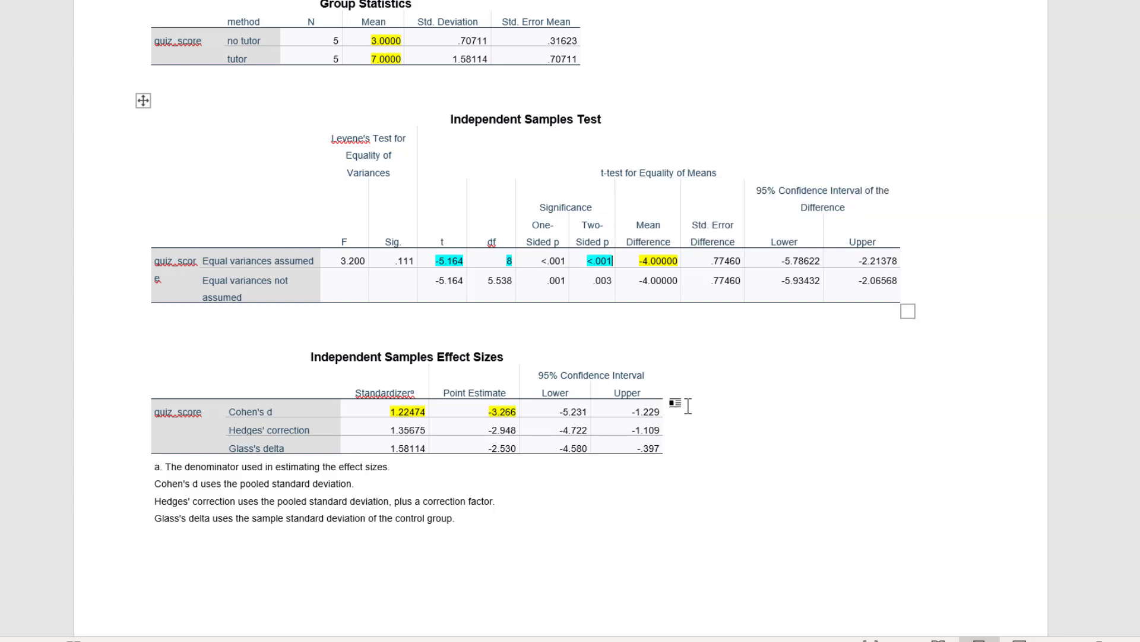
left_click(698, 356)
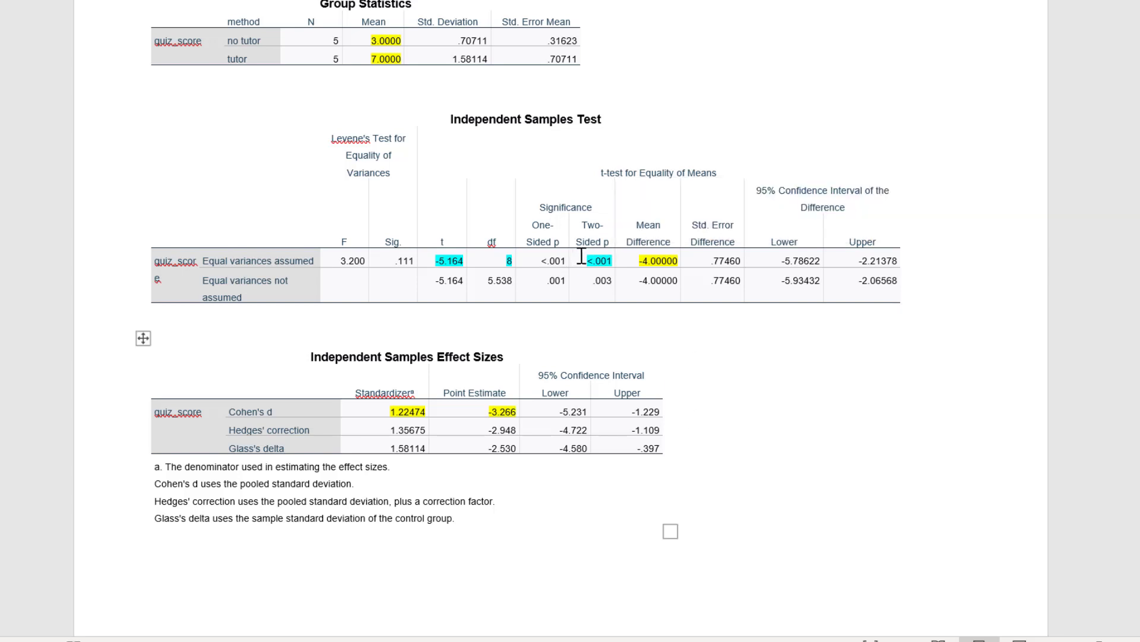
left_click_drag(581, 218, 607, 236)
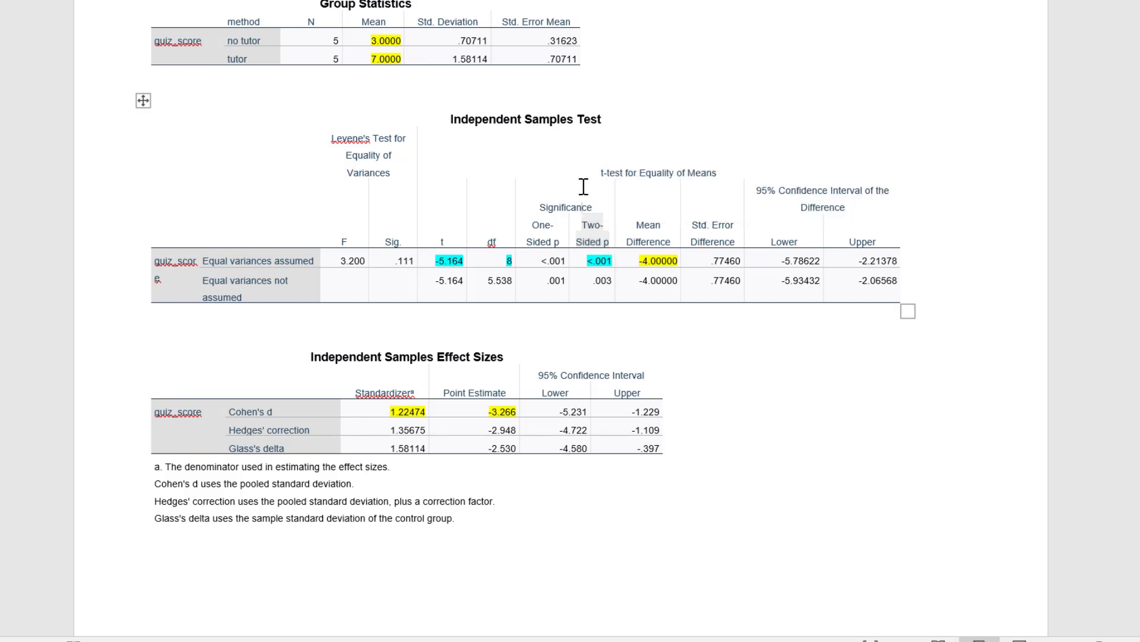
left_click(590, 208)
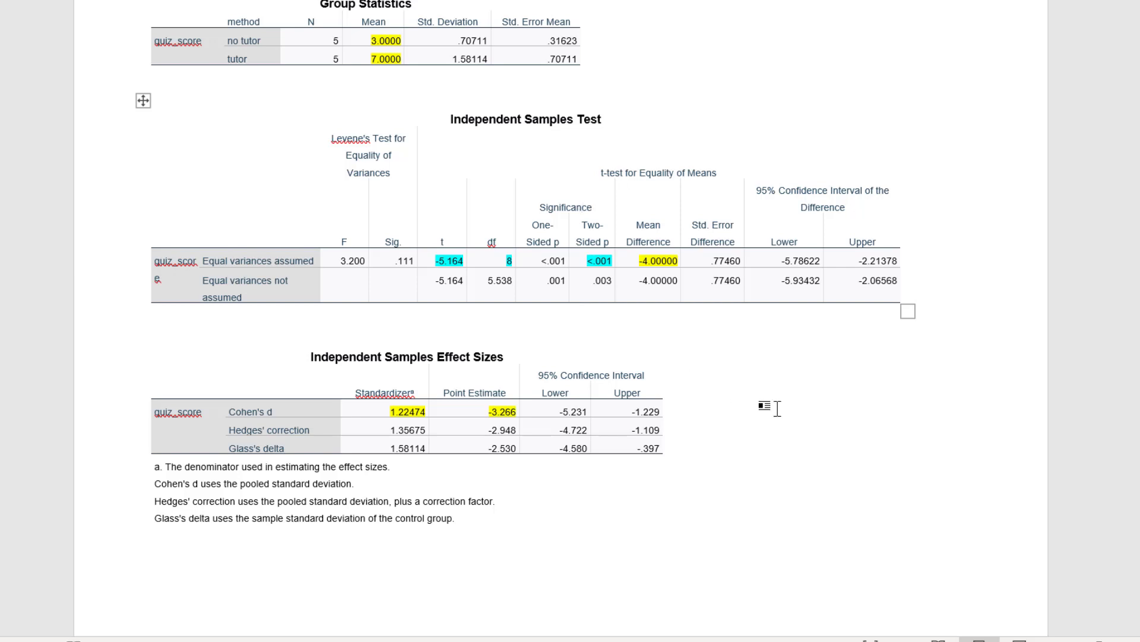
scroll(777, 408, "down", 3)
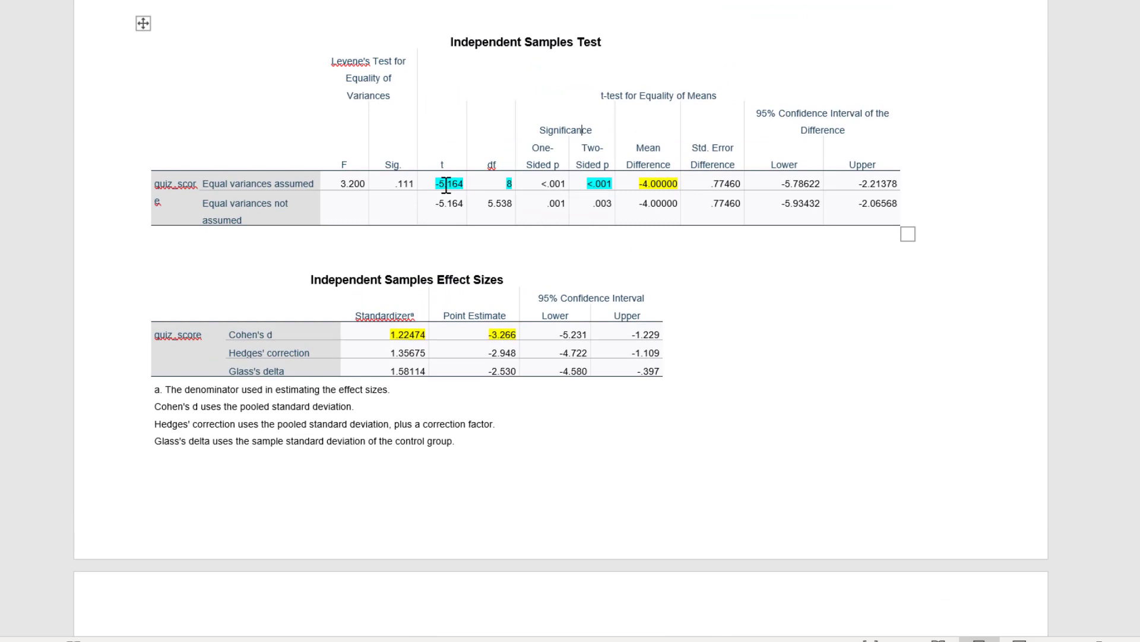
scroll(710, 387, "down", 9)
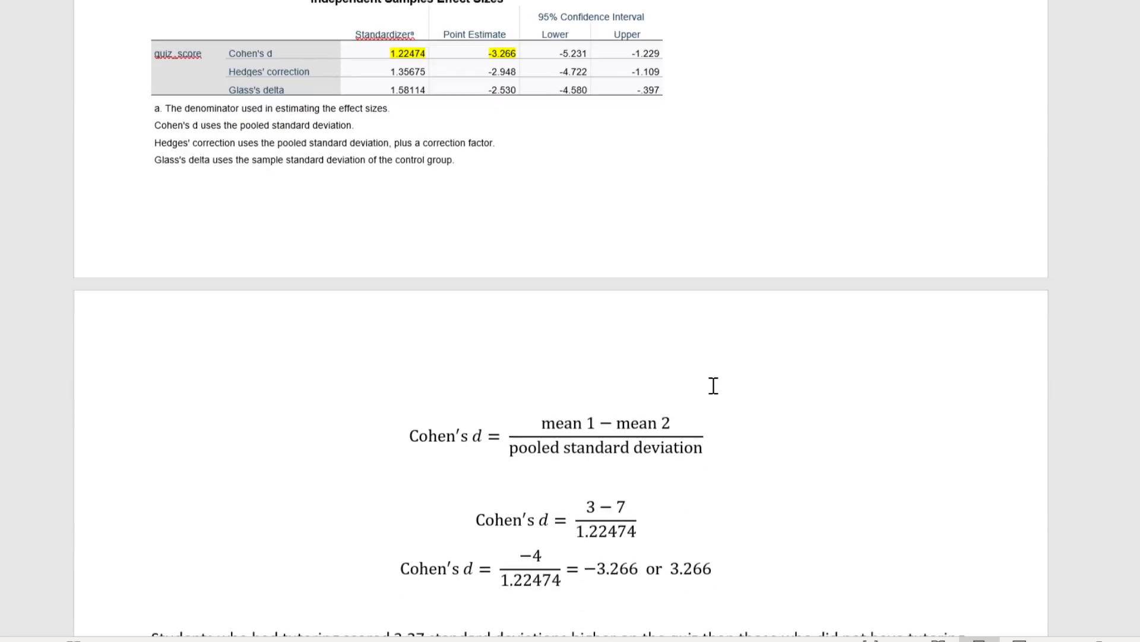